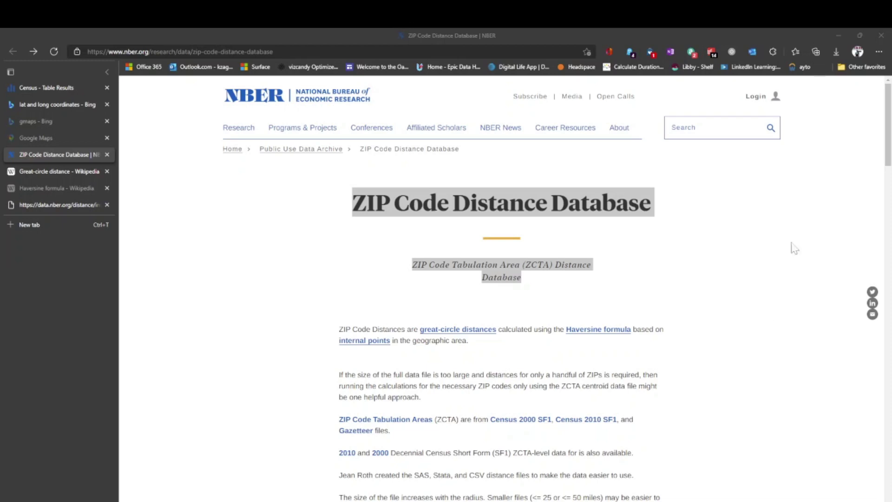
Highlight the NBER page title, subtitle and the great-circle distance paragraph.
shift+click(445, 342)
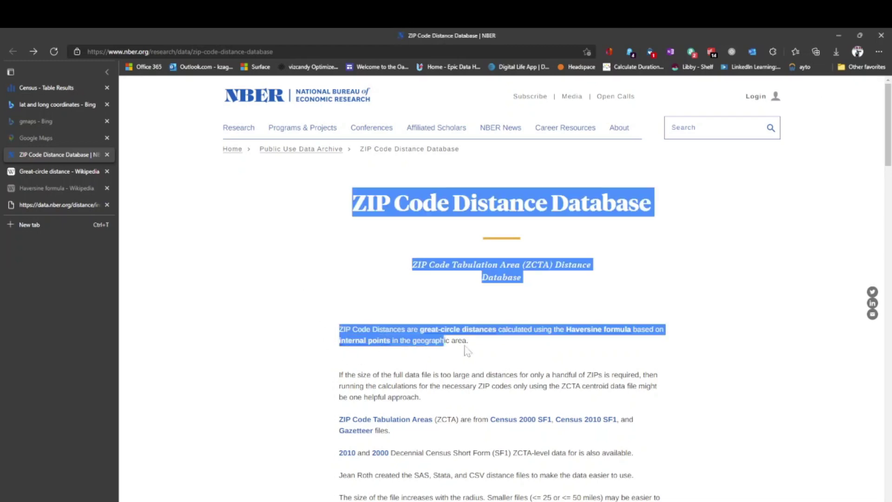
click(528, 348)
drag(527, 348, 447, 352)
shift+click(333, 331)
click(544, 352)
drag(543, 354, 325, 340)
Highlight the whole Census ZCTA Centroids download table.
scroll(479, 346, down, 7)
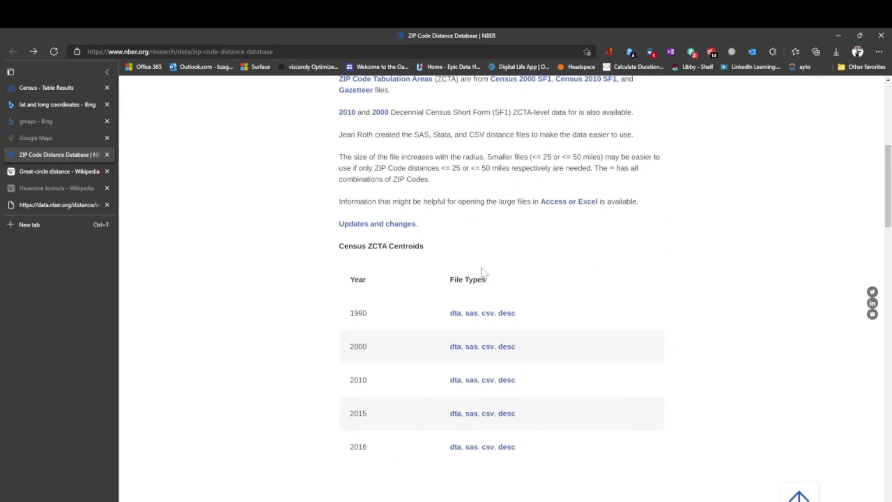
drag(331, 272, 655, 439)
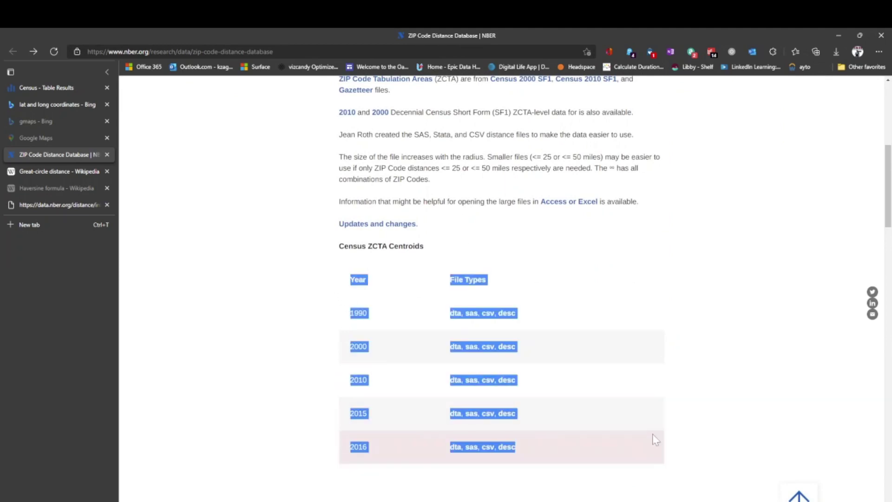
scroll(373, 314, down, 4)
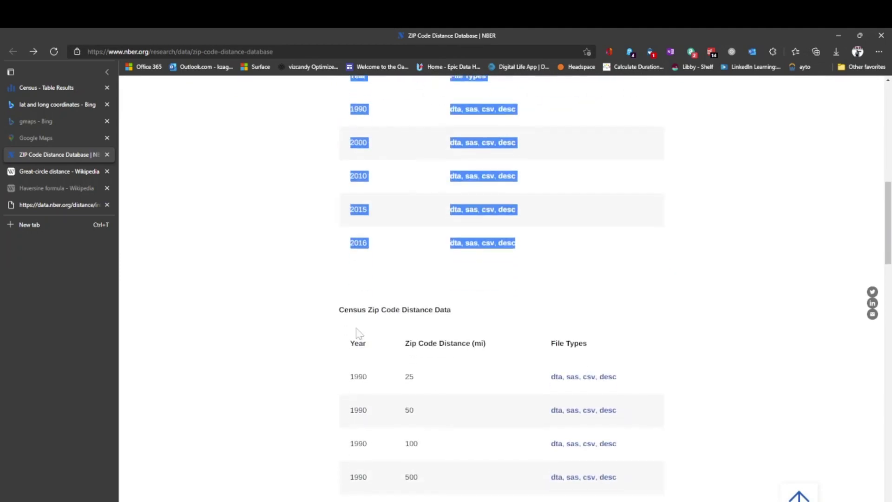
Highlight the Census Zip Code Distance Data heading and scroll to the 2015 and 2016 rows.
click(328, 314)
drag(326, 310, 477, 316)
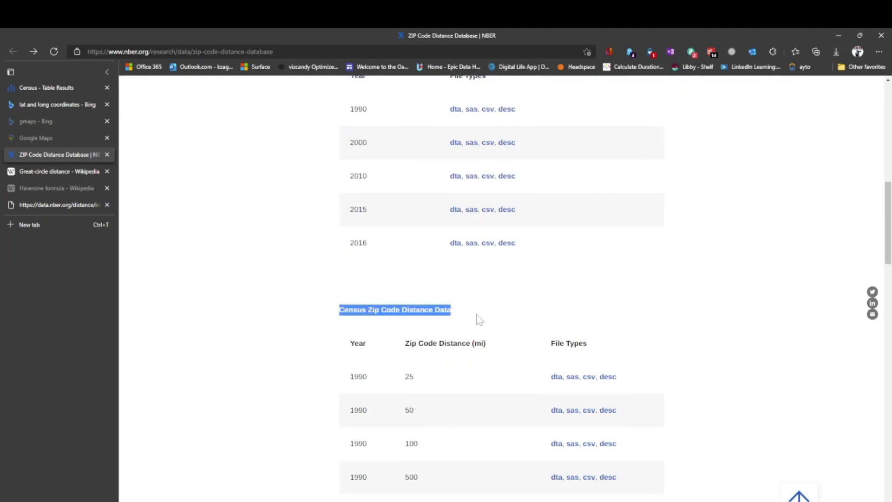
scroll(476, 319, down, 3)
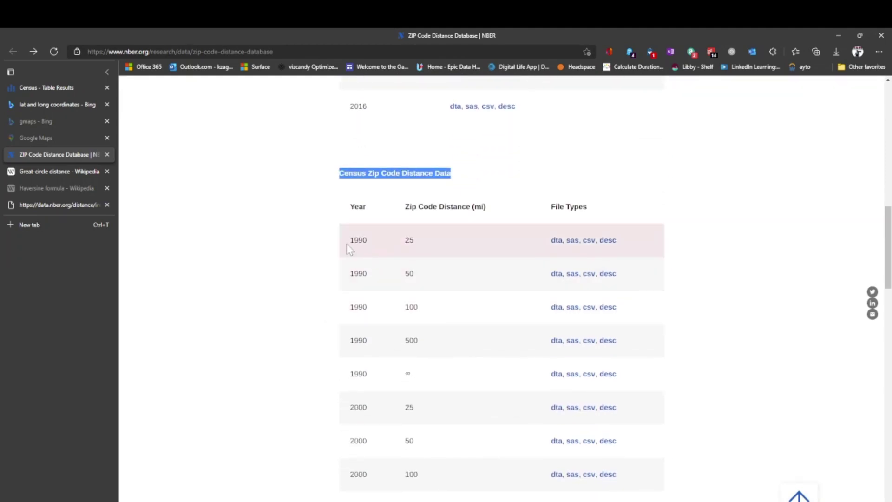
scroll(350, 249, down, 4)
scroll(371, 343, down, 2)
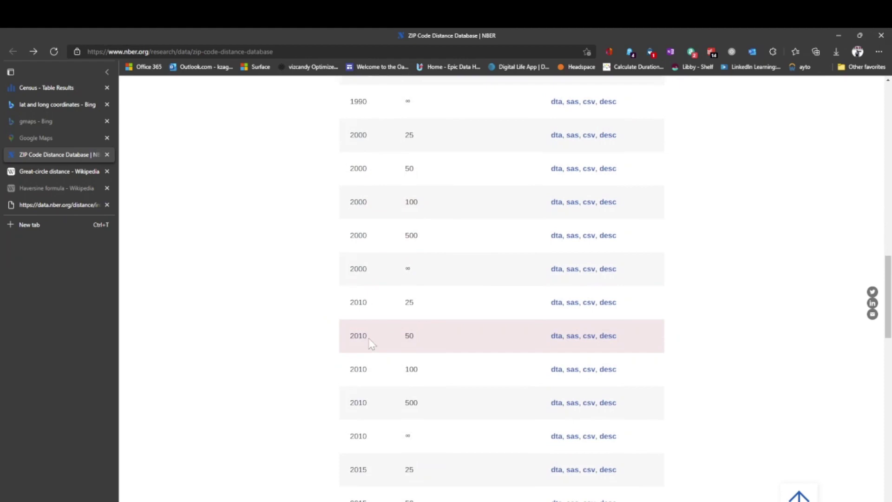
scroll(370, 342, down, 5)
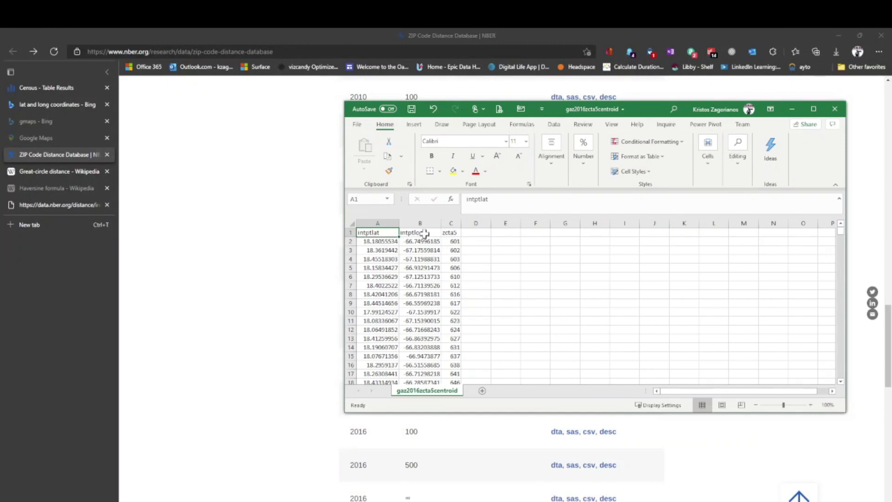
Inspect the first zcta5 value, 601, in gaz2016zcta5centroid and scroll through its rows.
click(451, 241)
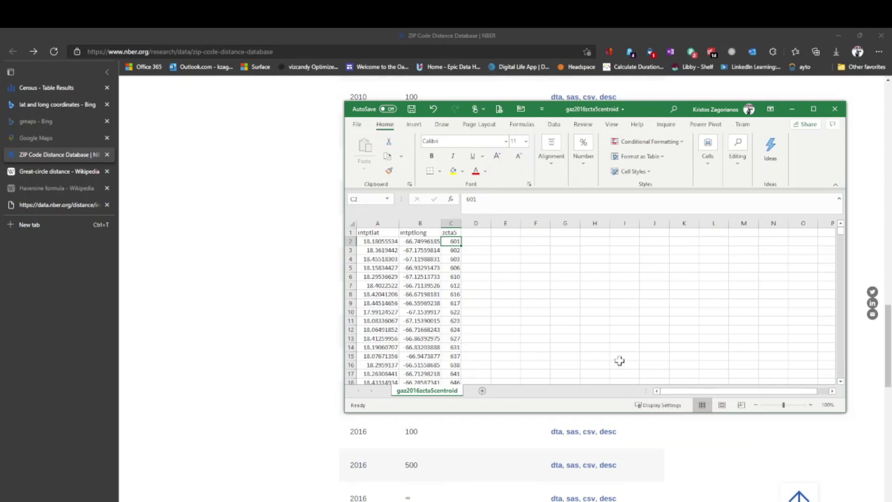
click(586, 321)
scroll(586, 306, down, 17)
scroll(584, 307, down, 20)
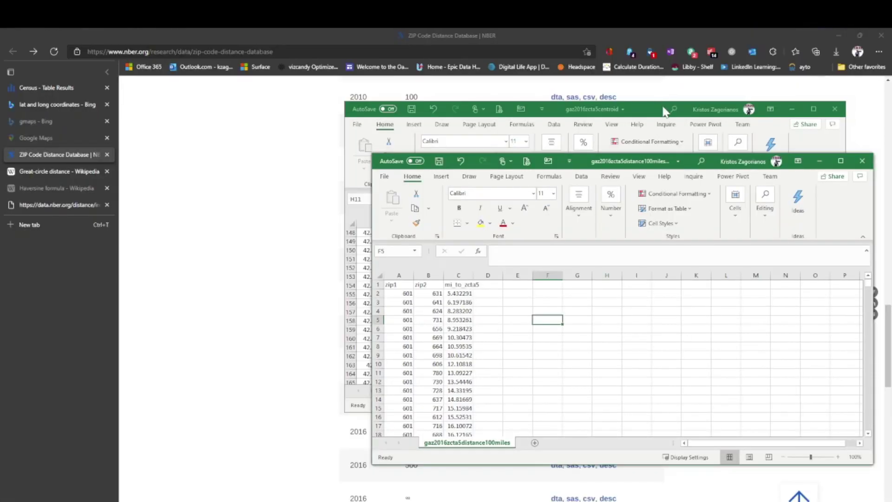
Maximize both the centroid workbook and the 100-mile distance workbook.
click(664, 112)
click(813, 108)
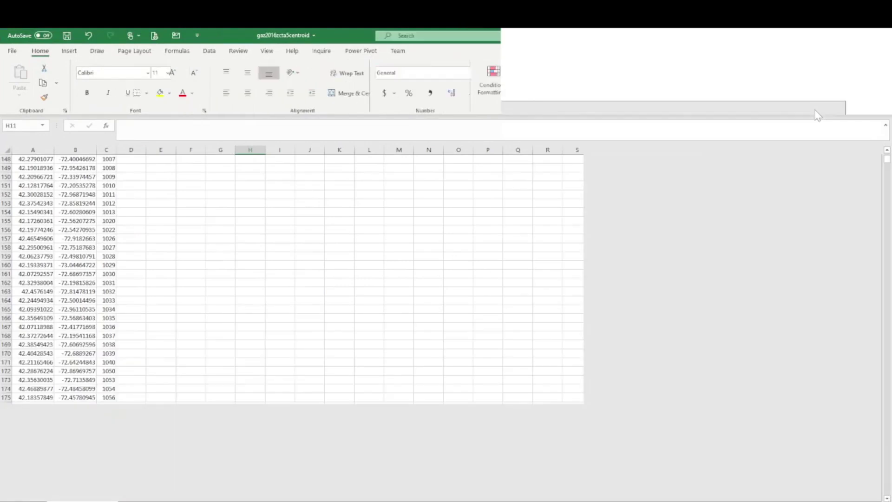
scroll(249, 438, up, 20)
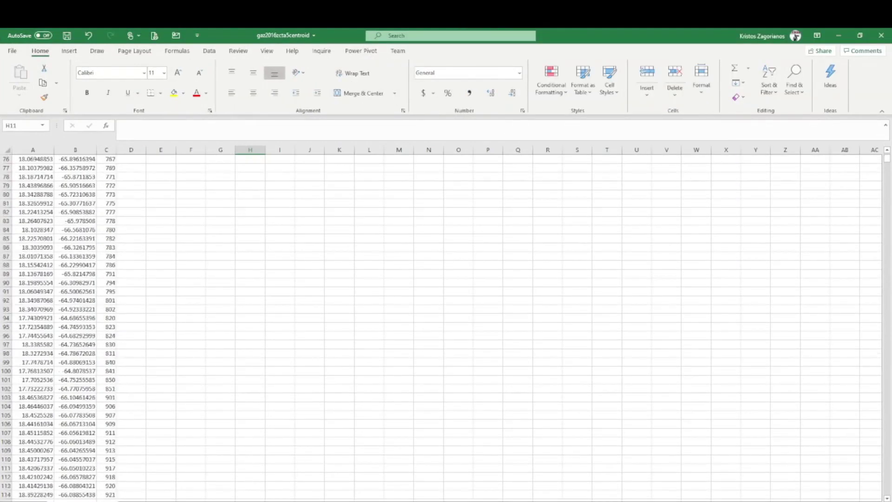
key(alt+Tab)
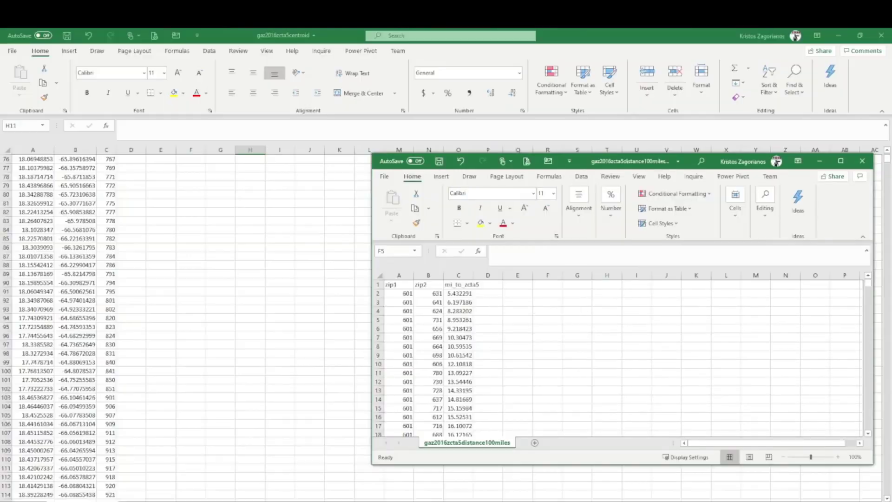
click(841, 163)
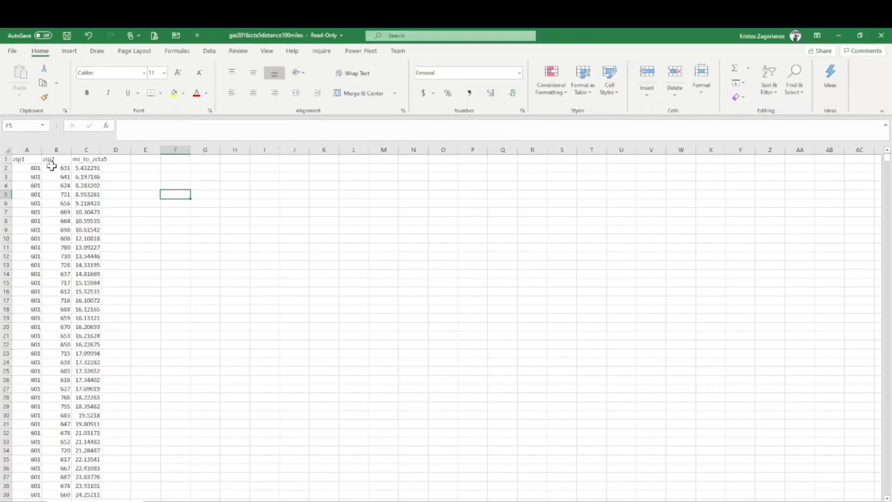
Check zip1 601, zip2 631 and the C2 distance, then scroll to row 489,000.
click(16, 168)
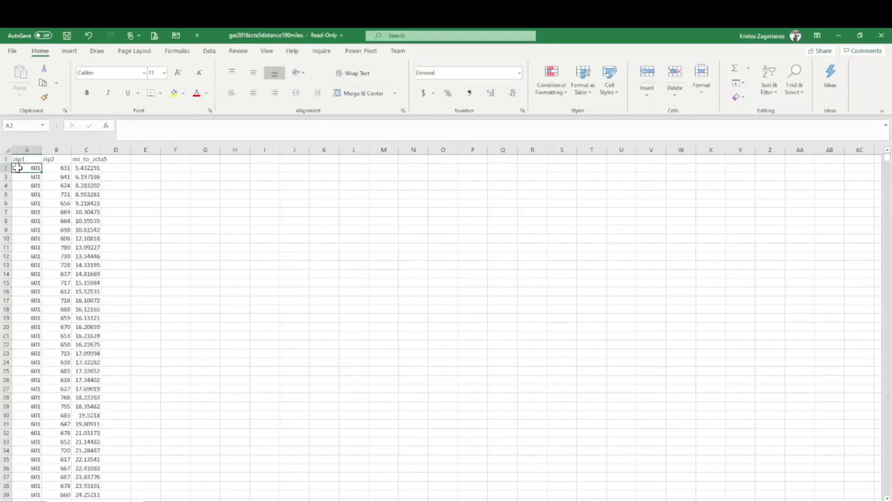
click(51, 168)
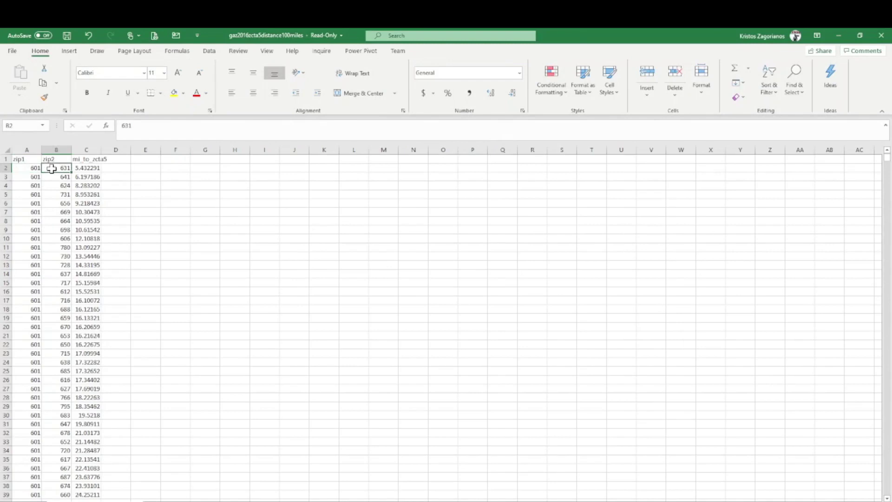
click(78, 168)
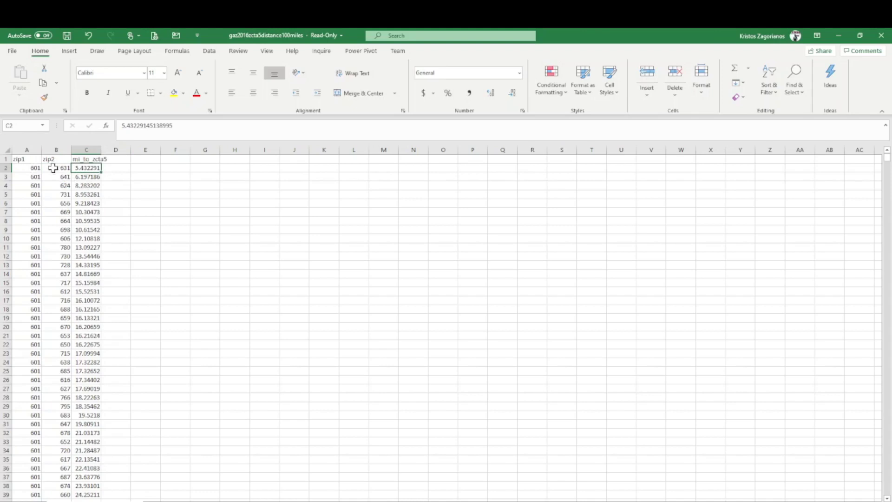
scroll(79, 234, down, 6)
scroll(79, 235, down, 4)
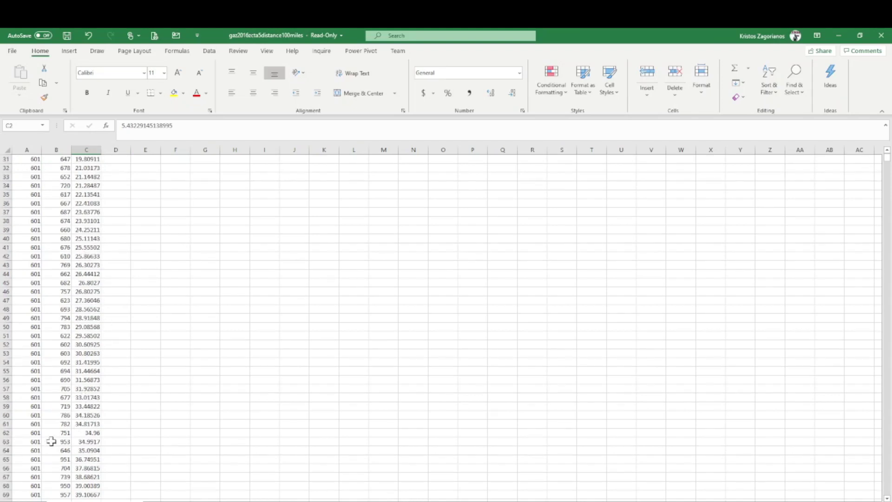
drag(29, 432, 96, 220)
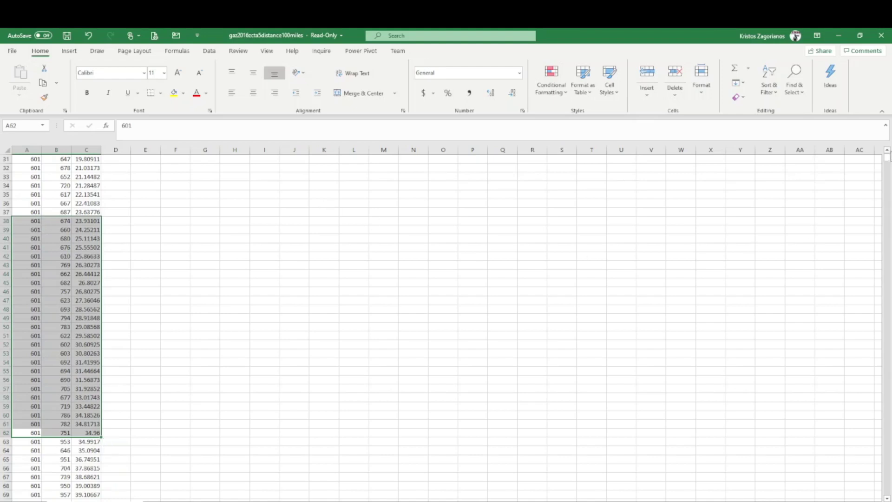
drag(888, 158, 875, 320)
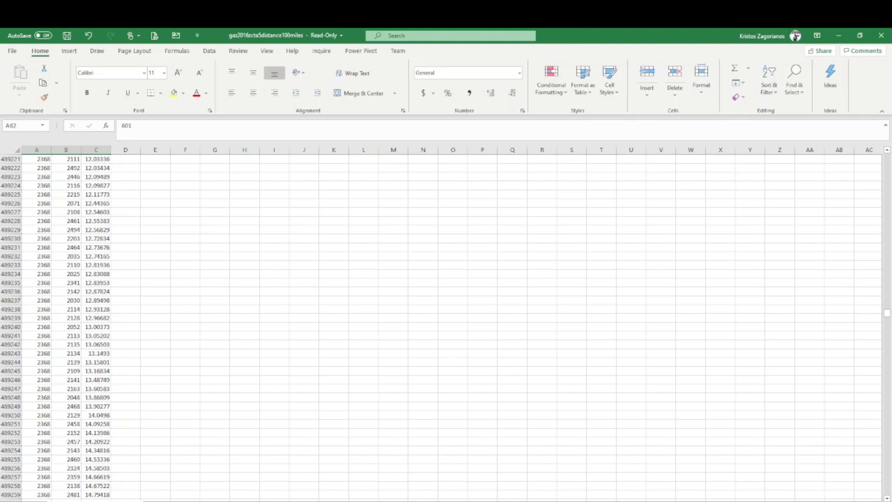
Highlight the ZIP Code Distance Database title at the page top and select the URL.
click(837, 37)
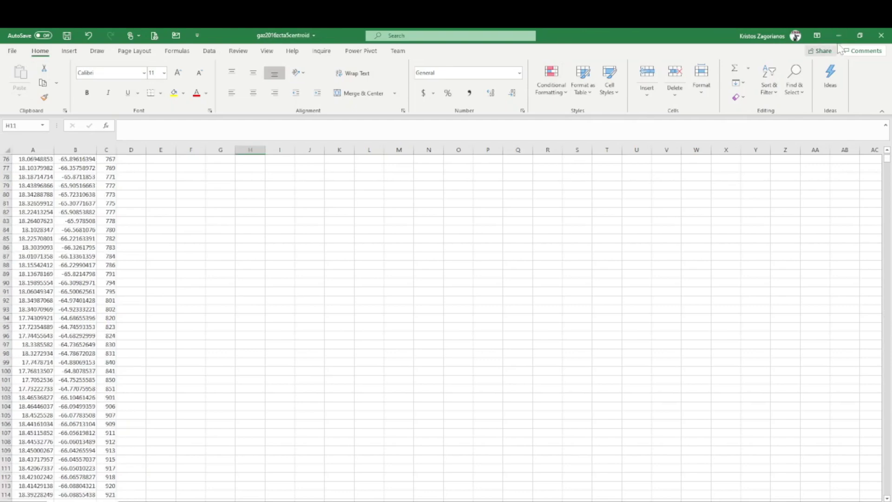
click(837, 37)
scroll(369, 313, up, 15)
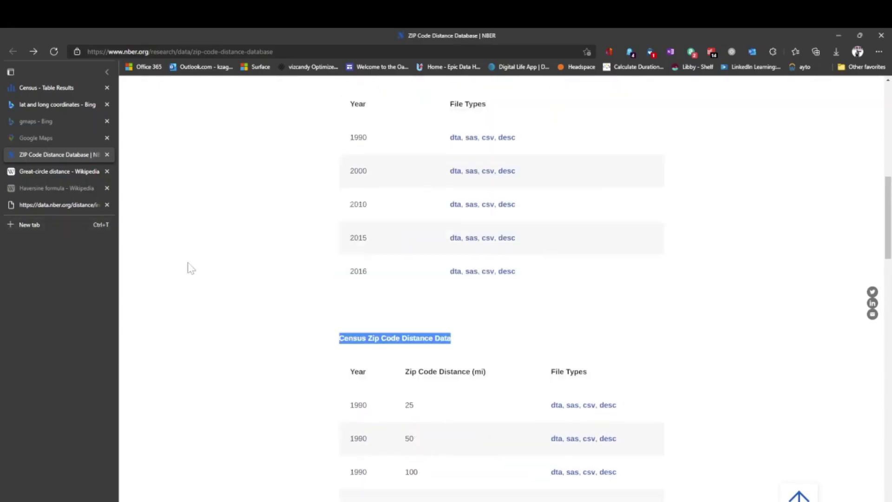
drag(267, 213, 667, 216)
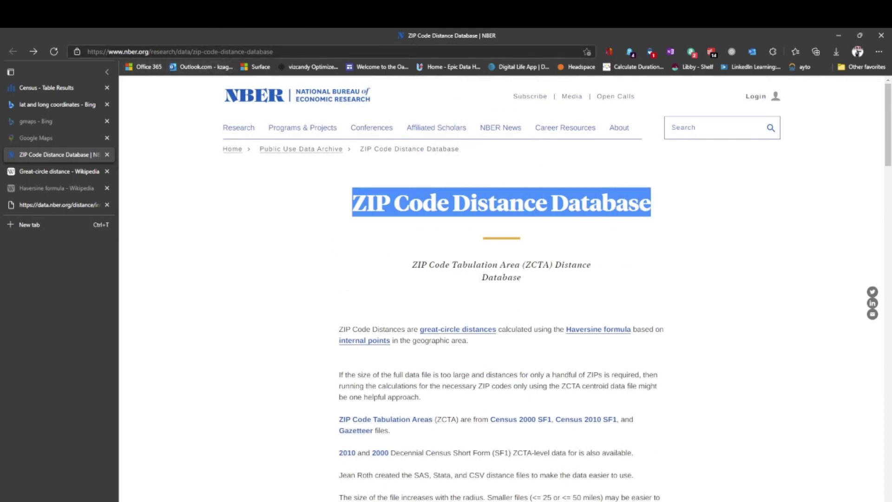
click(93, 51)
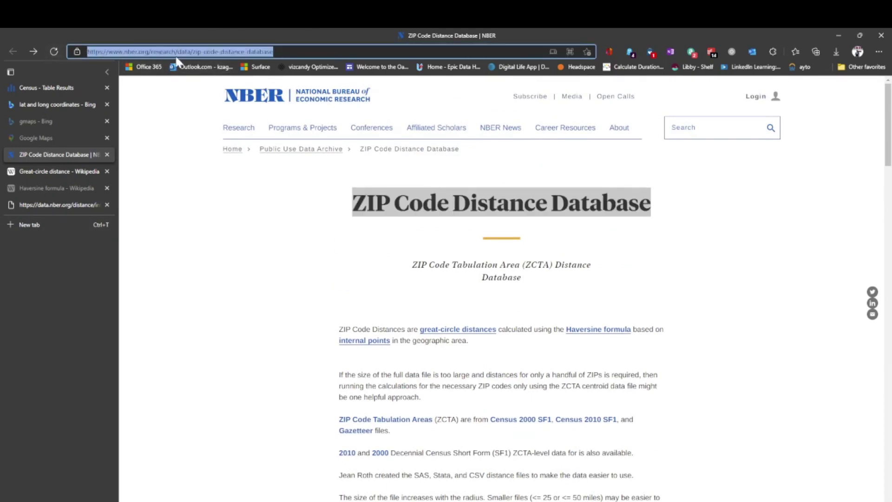